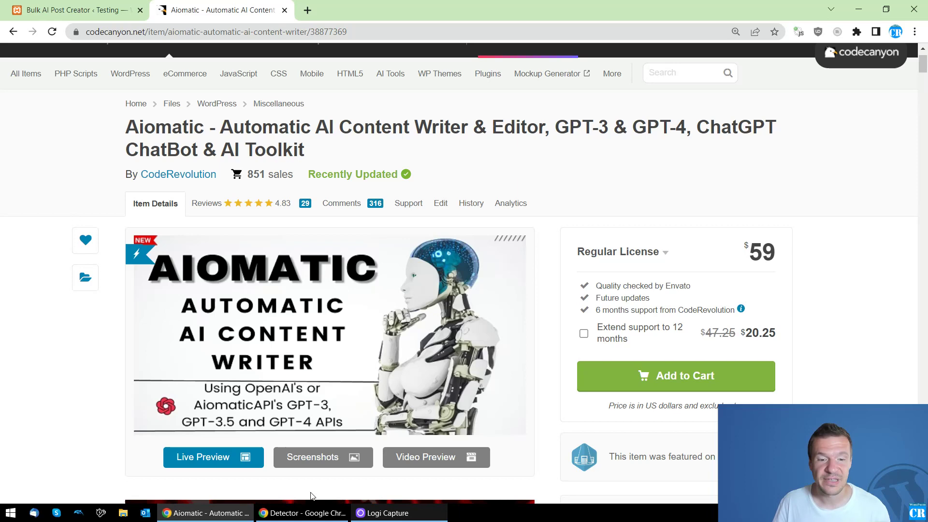
Look over the Crossplag, ContentDetector.ai and Copyleaks detectors, then return to the Aiomatic product page
click(302, 513)
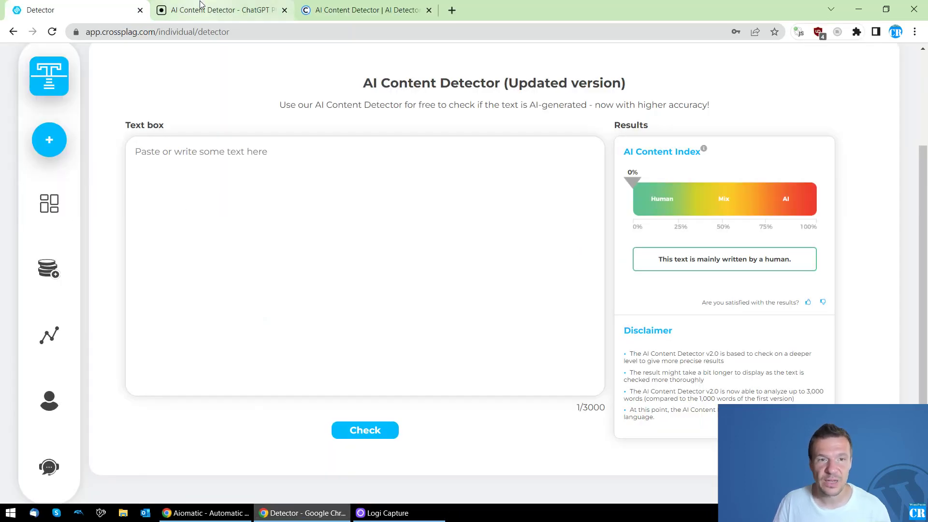
click(206, 513)
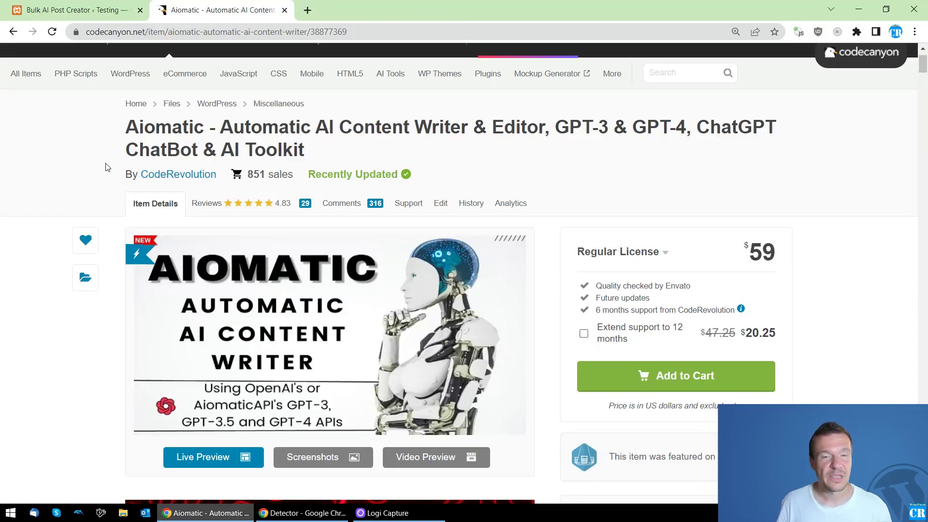
click(302, 513)
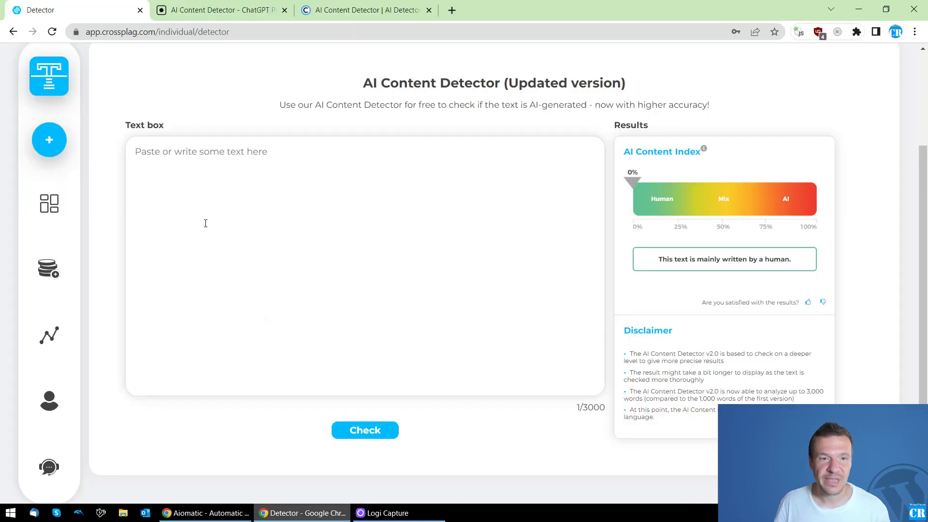
click(216, 10)
click(381, 9)
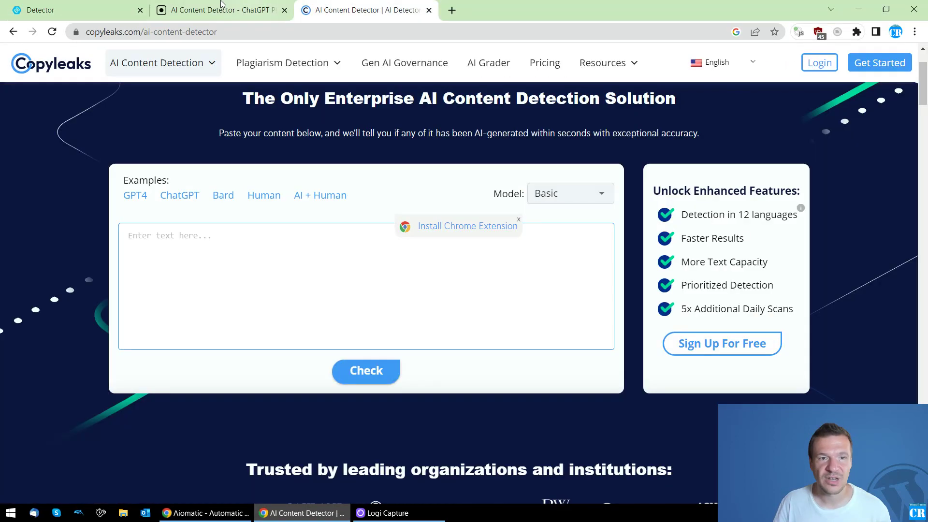
click(222, 9)
click(111, 12)
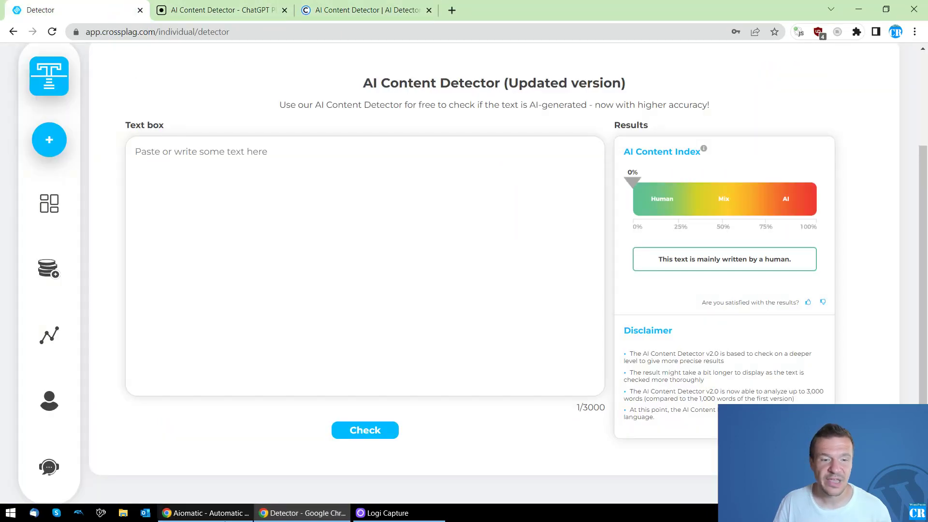
click(220, 519)
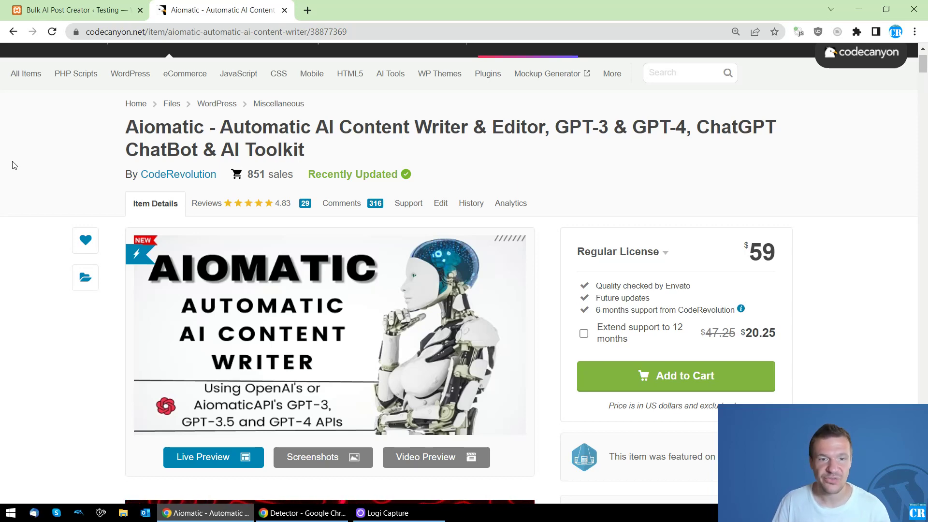
Permanently delete all posts created by the What is life? rule
click(116, 6)
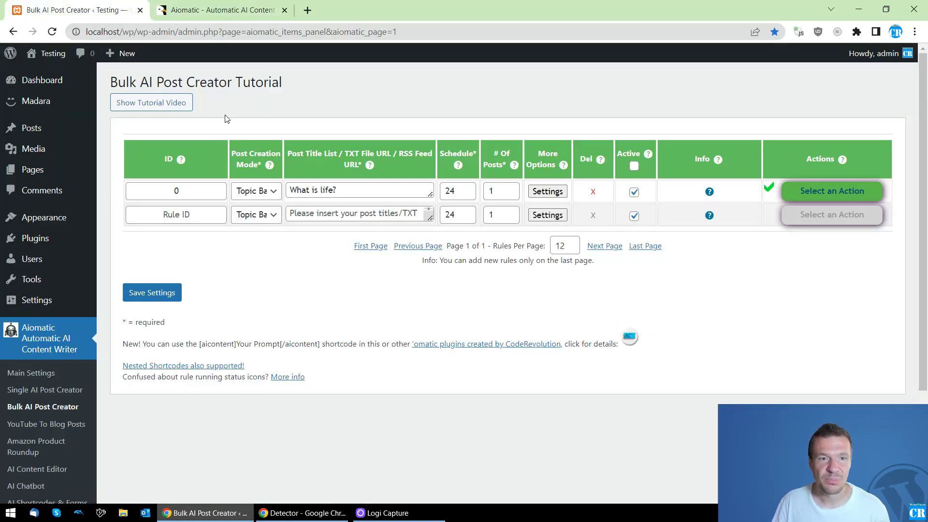
click(821, 192)
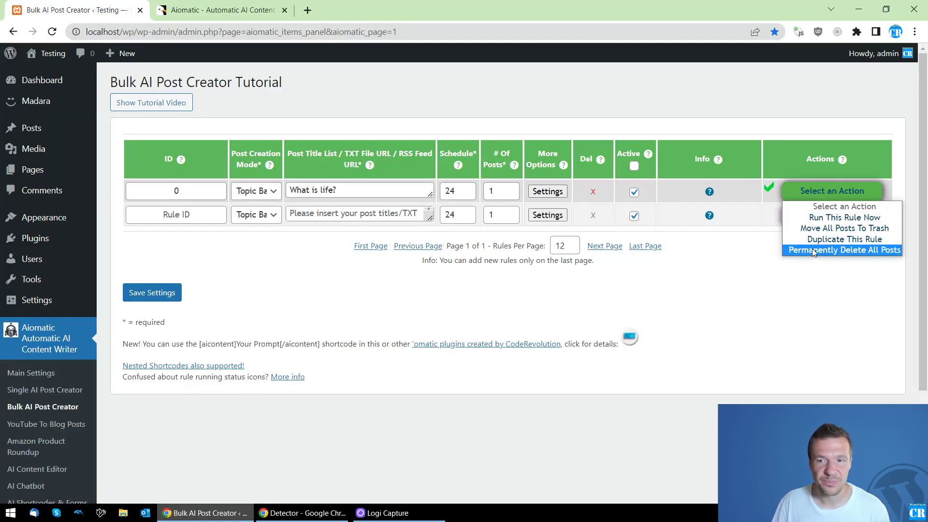
click(814, 250)
click(524, 112)
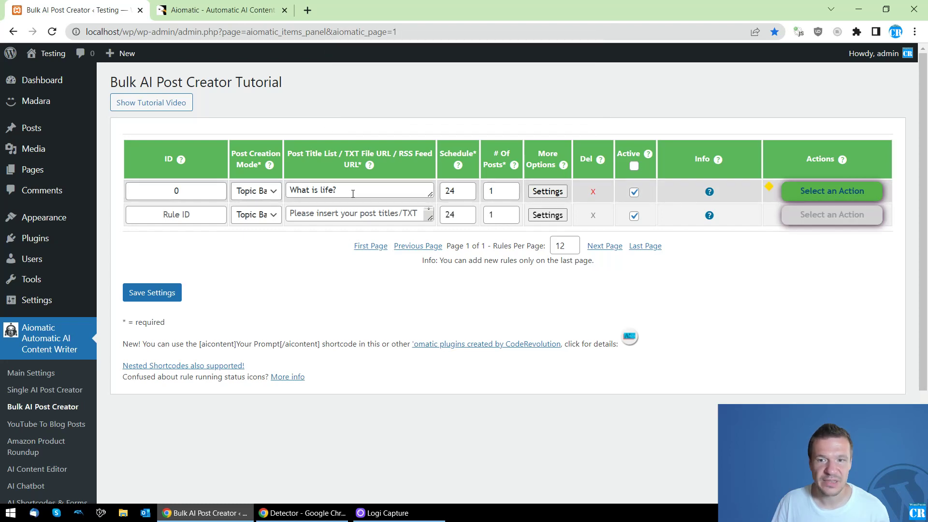
Check the rule's number-of-content-sections setting in its advanced settings
click(547, 191)
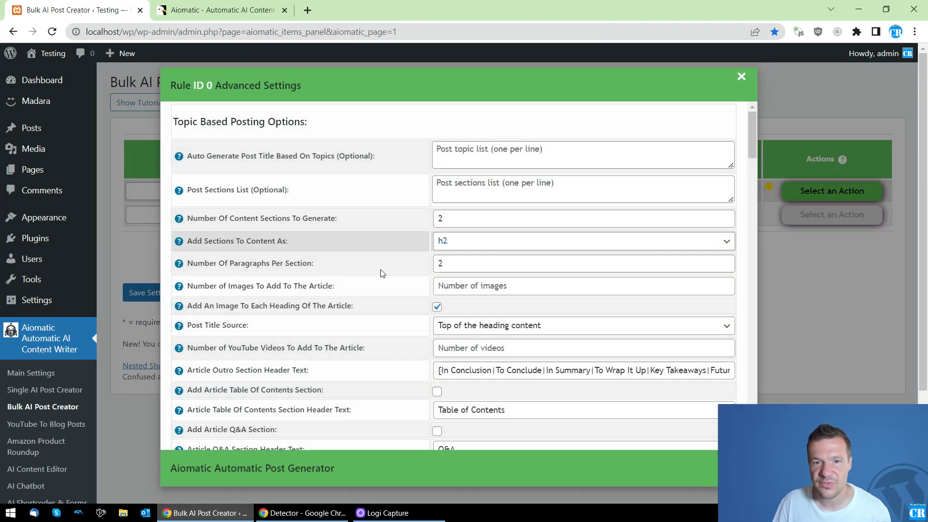
click(244, 218)
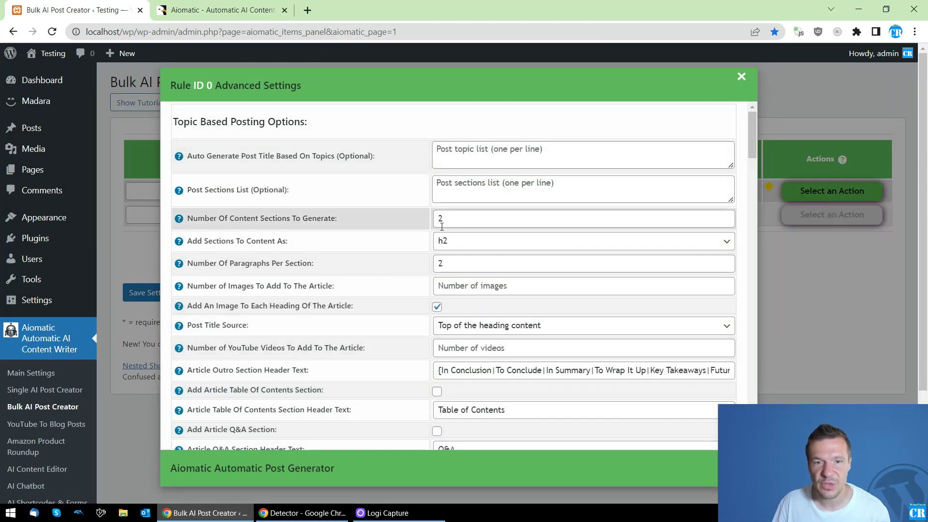
click(814, 273)
Run the What is life? rule now and confirm
click(832, 191)
click(817, 216)
key(Return)
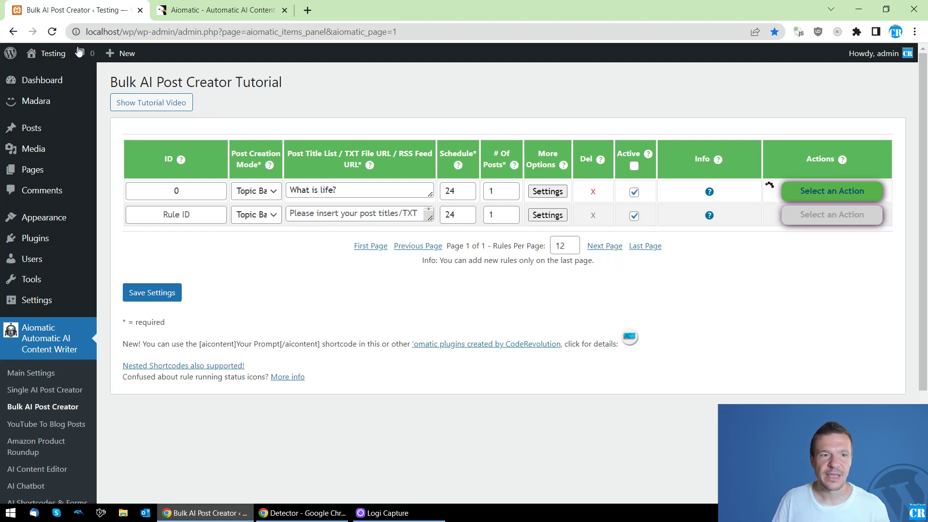
Open the site's homepage in a new tab showing Nothing Found, then switch to Crossplag
middle_click(121, 54)
click(212, 4)
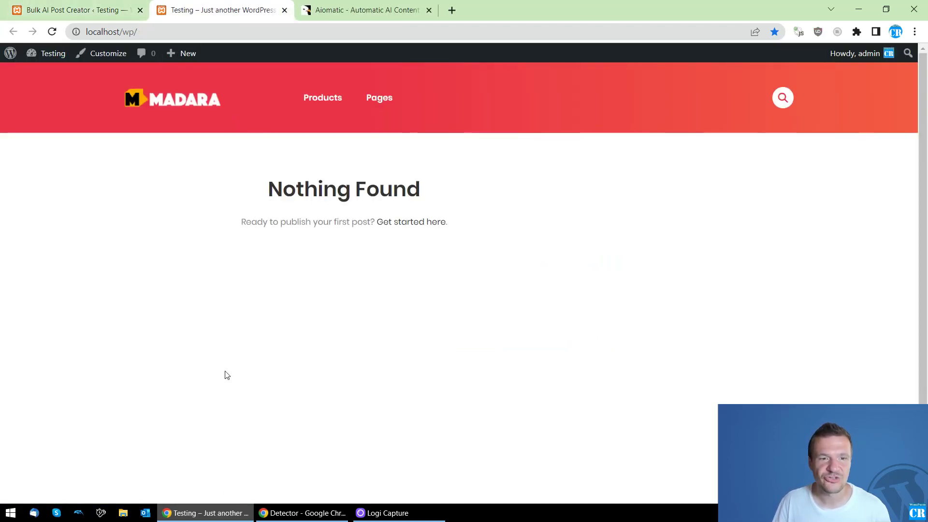
click(302, 513)
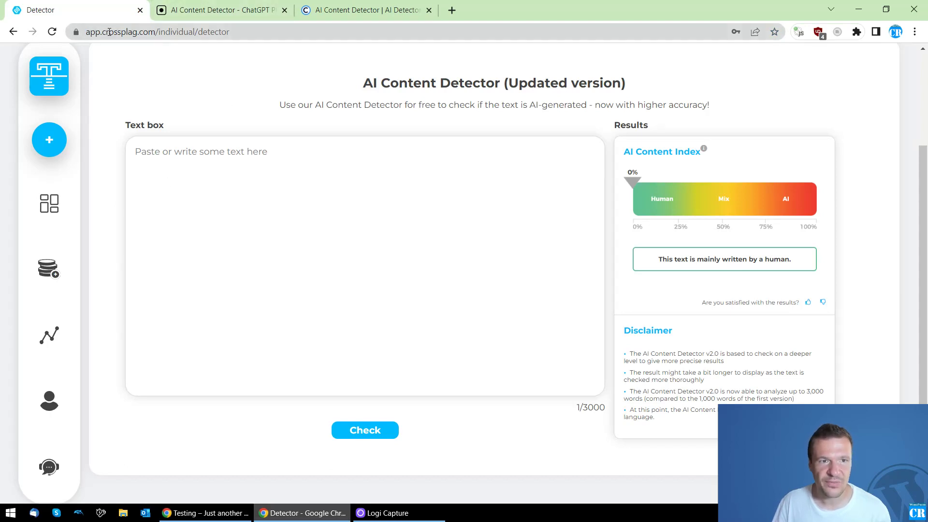
double_click(147, 31)
Cycle through the empty ContentDetector.ai and Copyleaks detectors, then return to the Bulk AI Post Creator rules
click(184, 5)
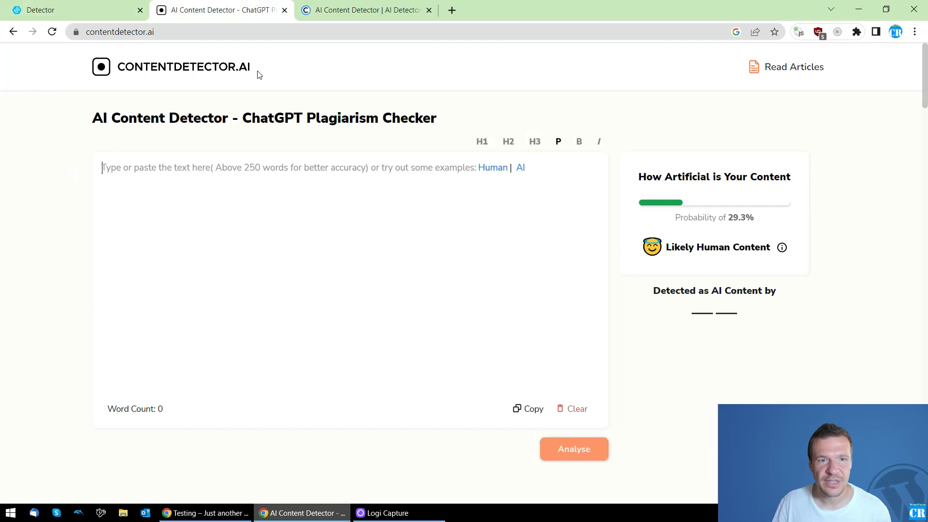
click(320, 12)
click(109, 33)
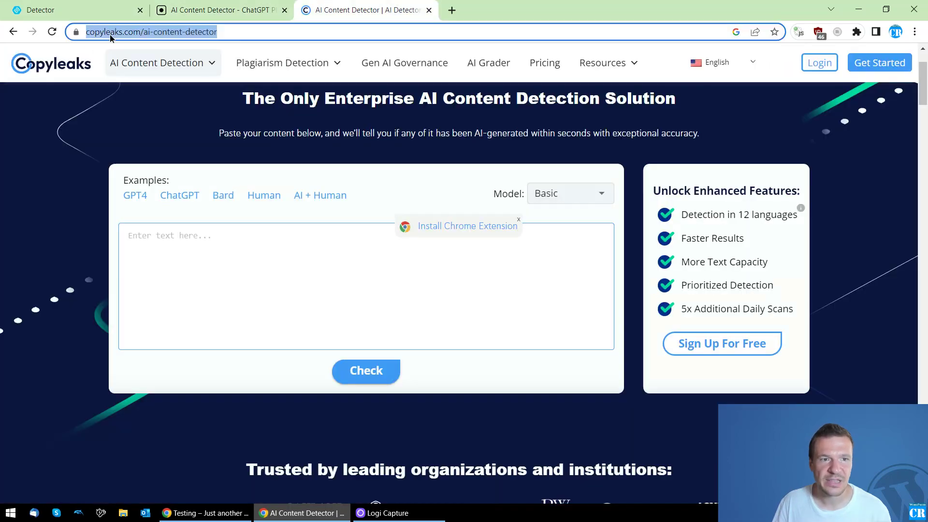
click(140, 67)
key(ctrl+shift+Tab)
key(ctrl+shift+Tab)
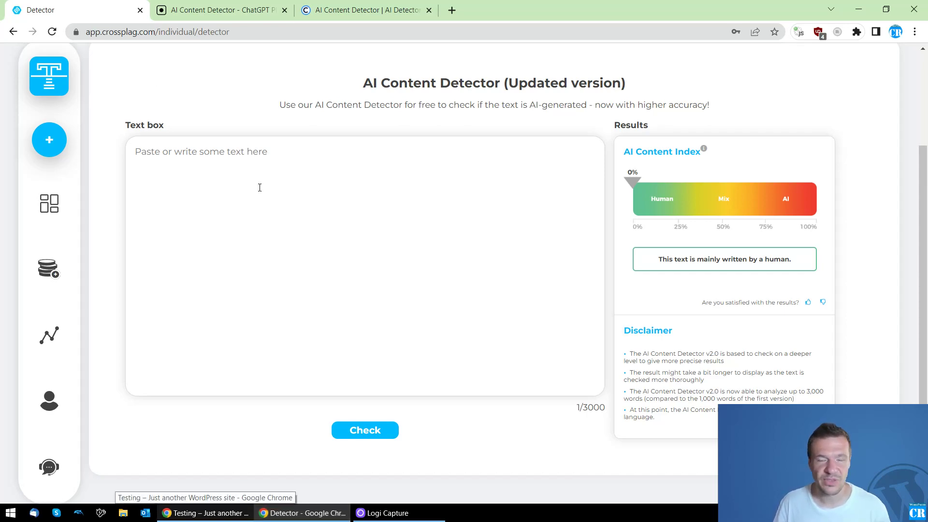
click(229, 507)
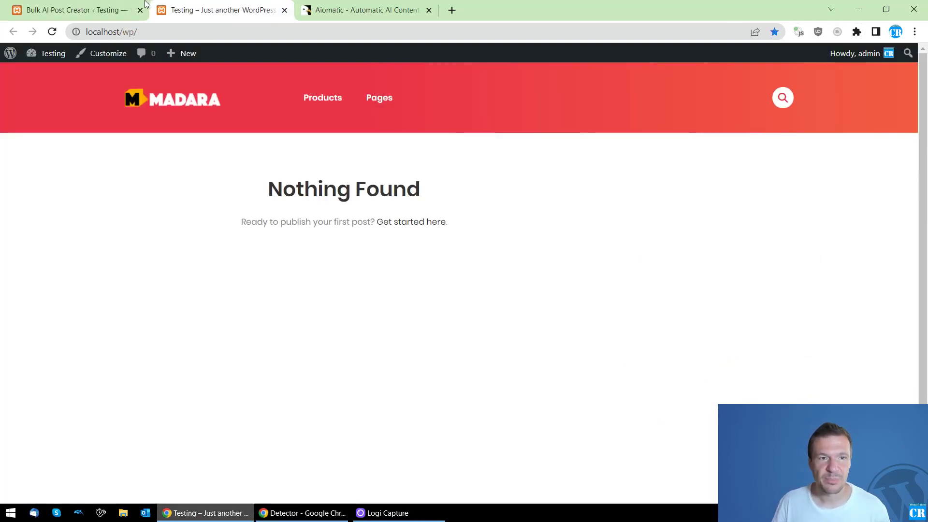
click(120, 4)
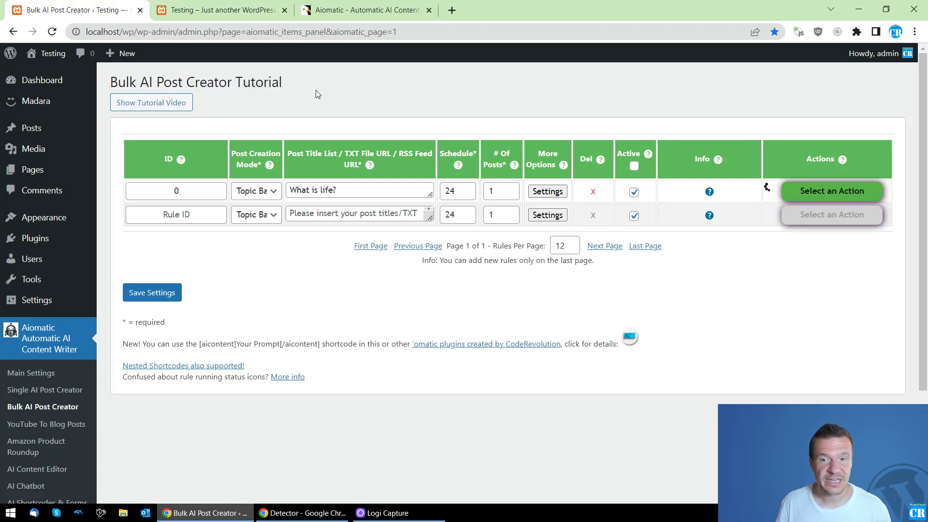
Wait until the What is life? rule finishes and shows its green check mark
click(319, 512)
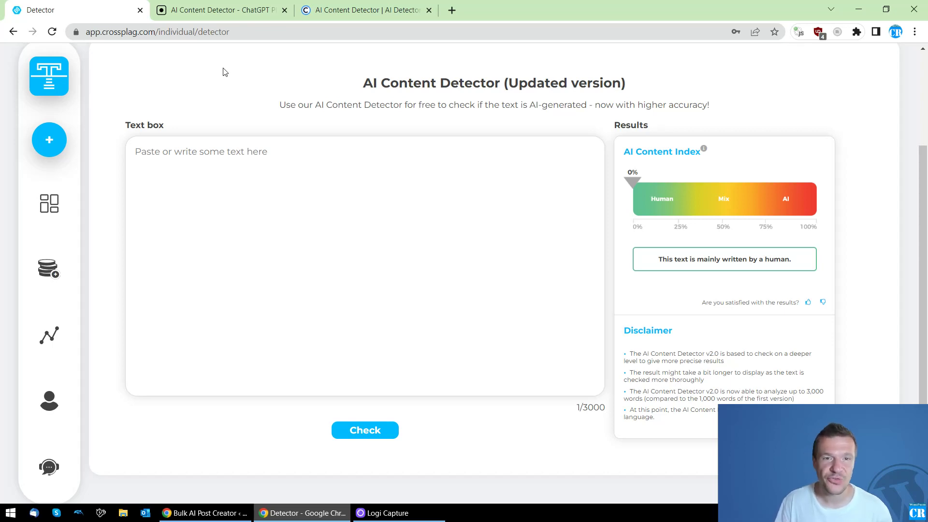
click(205, 513)
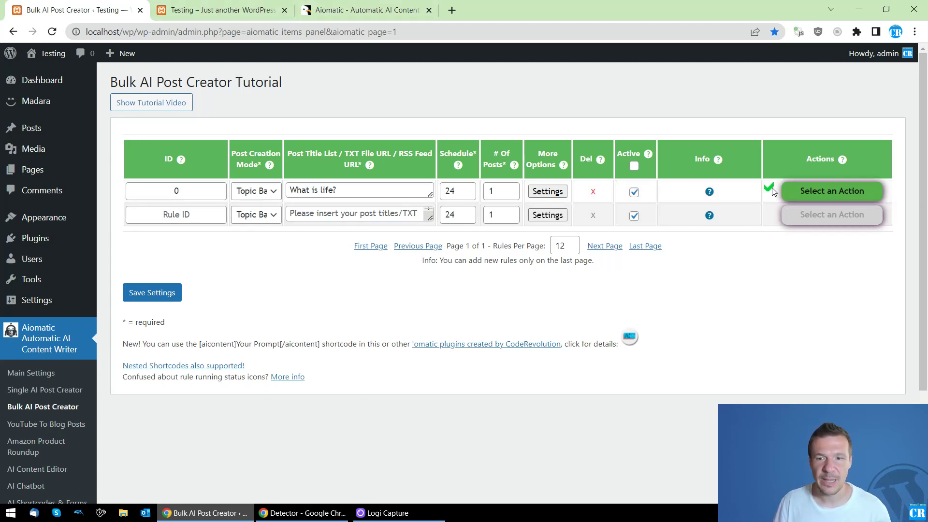
Reload the homepage and copy the article text from '1. Unraveling the Enigma' to the end
click(222, 10)
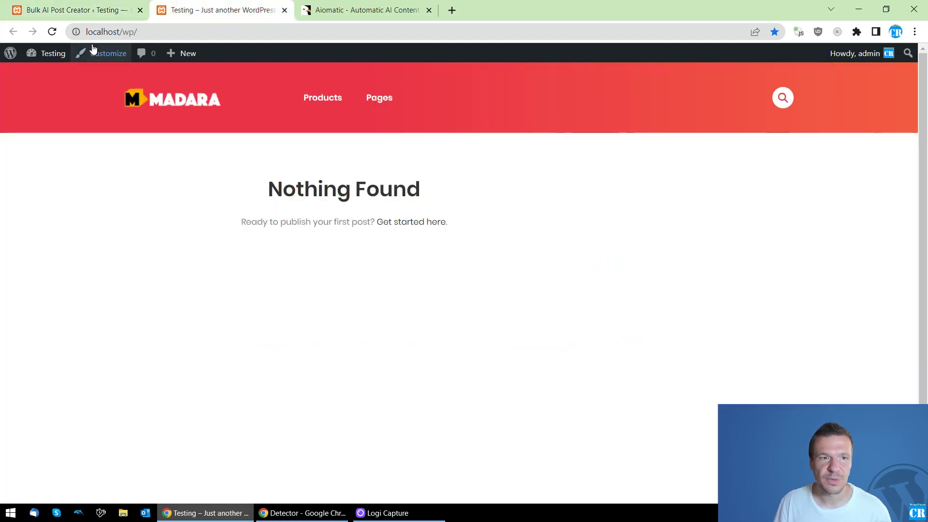
key(F5)
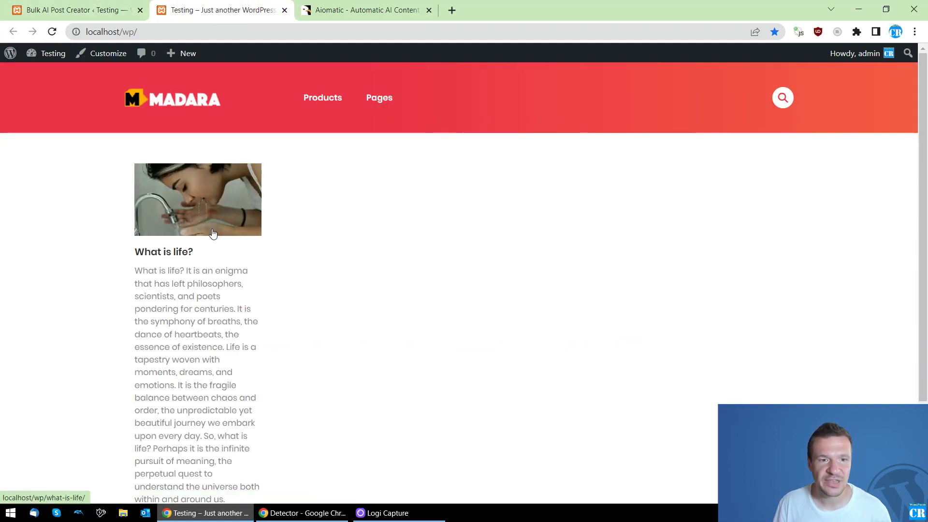
scroll(112, 256, down, 12)
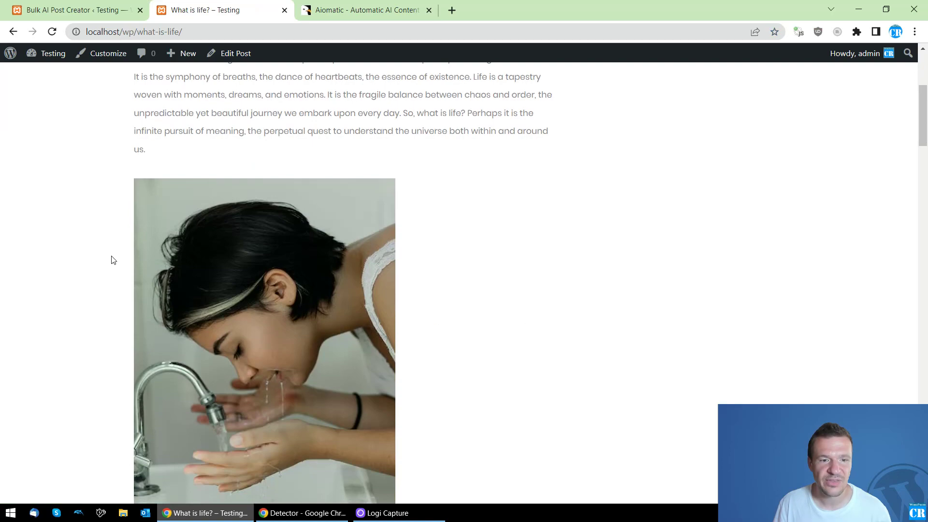
scroll(111, 258, down, 14)
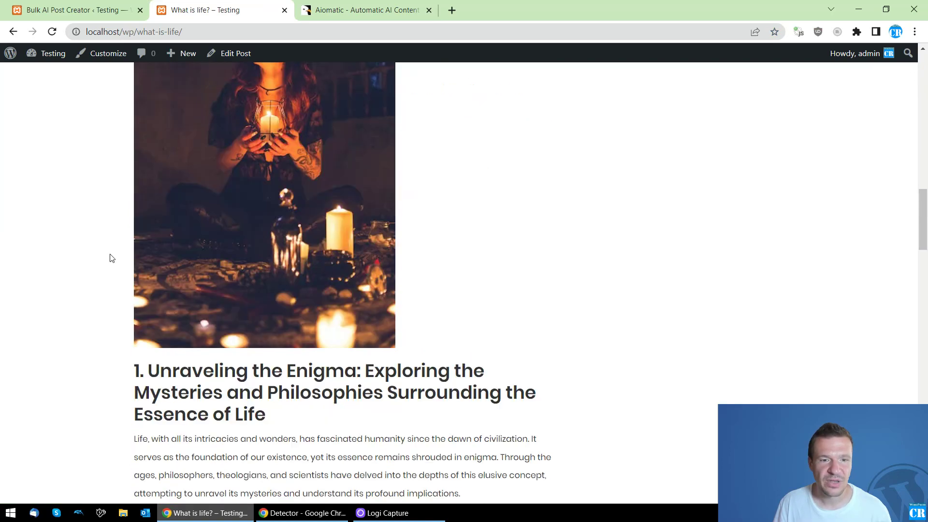
drag(137, 125, 337, 263)
right_click(296, 235)
click(297, 237)
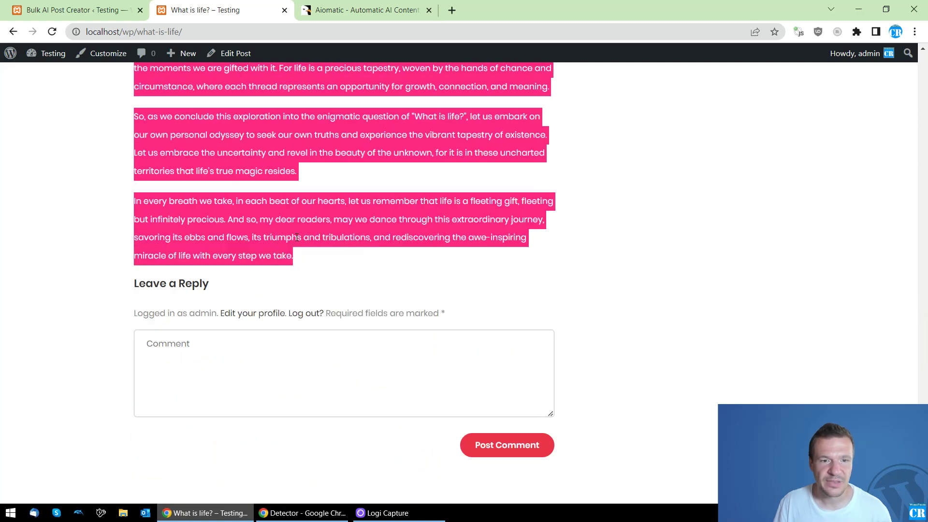
Paste the article into Crossplag and run its AI check
click(303, 513)
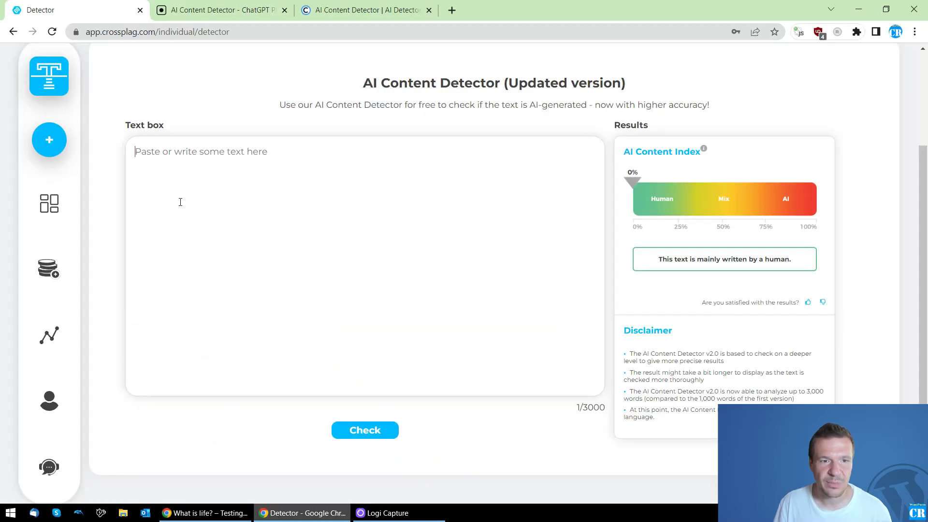
key(ctrl+v)
scroll(213, 311, up, 15)
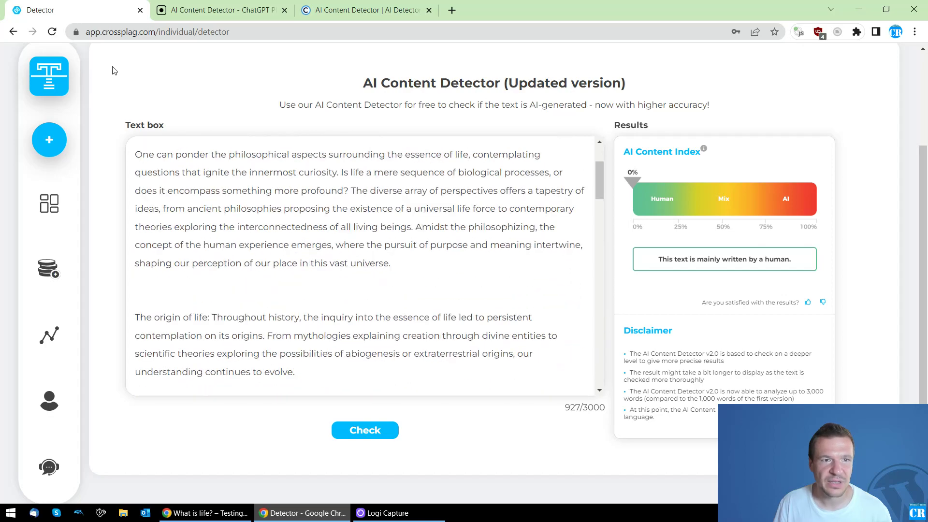
click(362, 432)
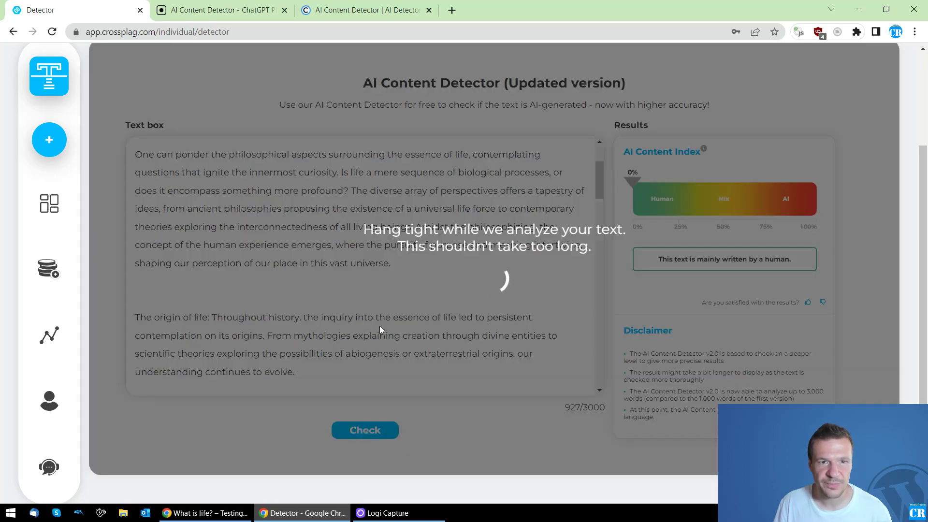
Paste the article into ContentDetector.AI and start its analysis
key(ctrl+Tab)
key(ctrl+v)
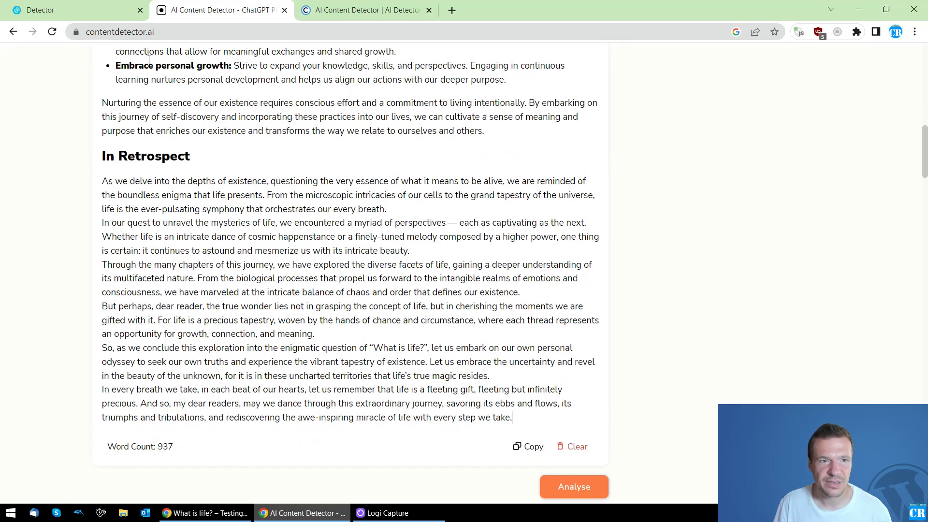
click(547, 485)
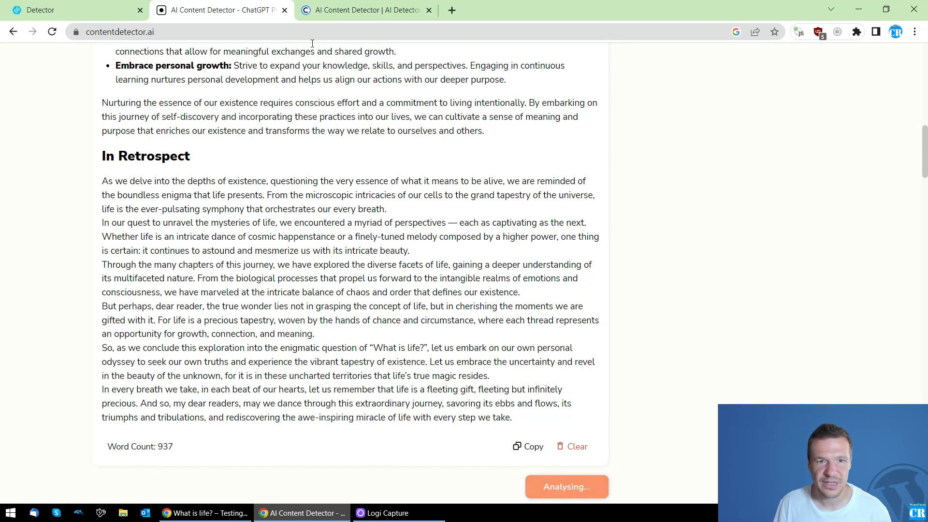
Paste the article into Copyleaks and run its AI check
click(350, 7)
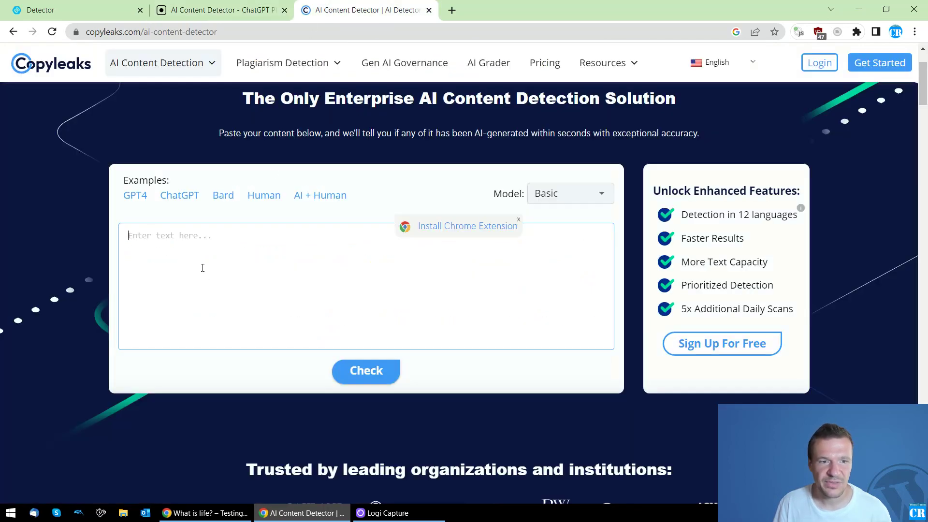
key(ctrl+v)
click(366, 370)
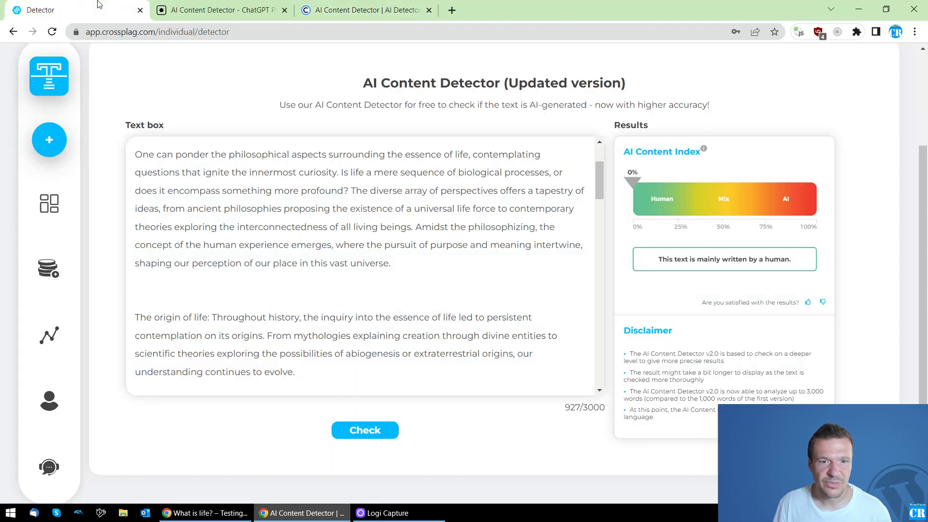
Review Crossplag's 0% AI, Copyleaks' 85.5% human and ContentDetector.ai's 23.8% results
click(101, 6)
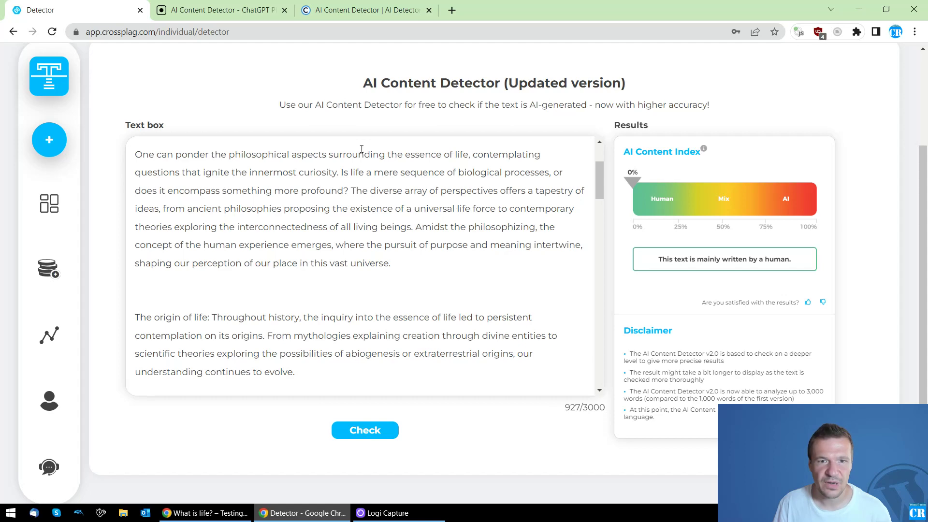
scroll(362, 149, up, 3)
scroll(446, 183, down, 1)
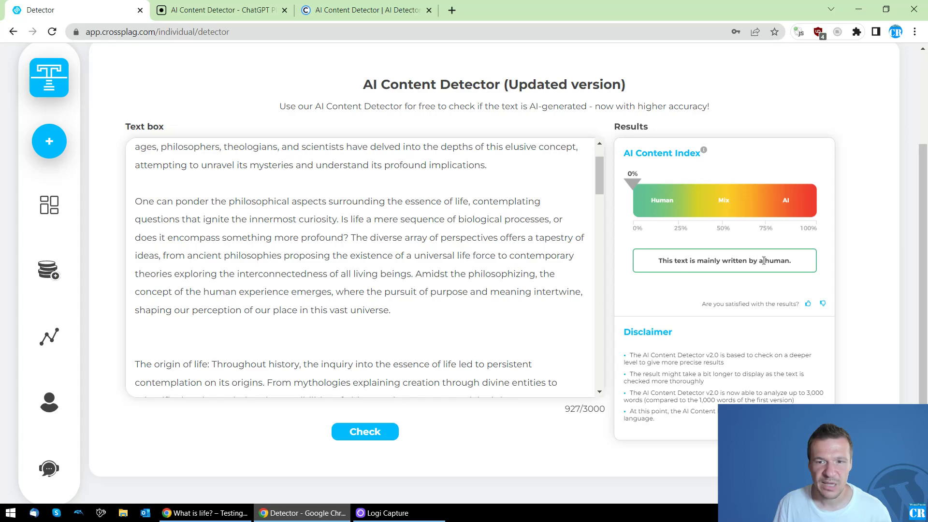
click(222, 9)
scroll(239, 281, down, 2)
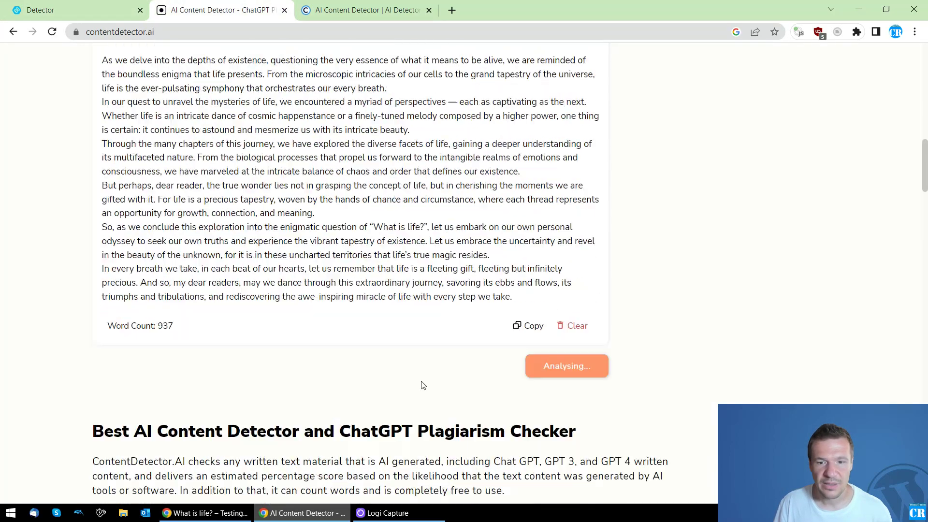
click(342, 10)
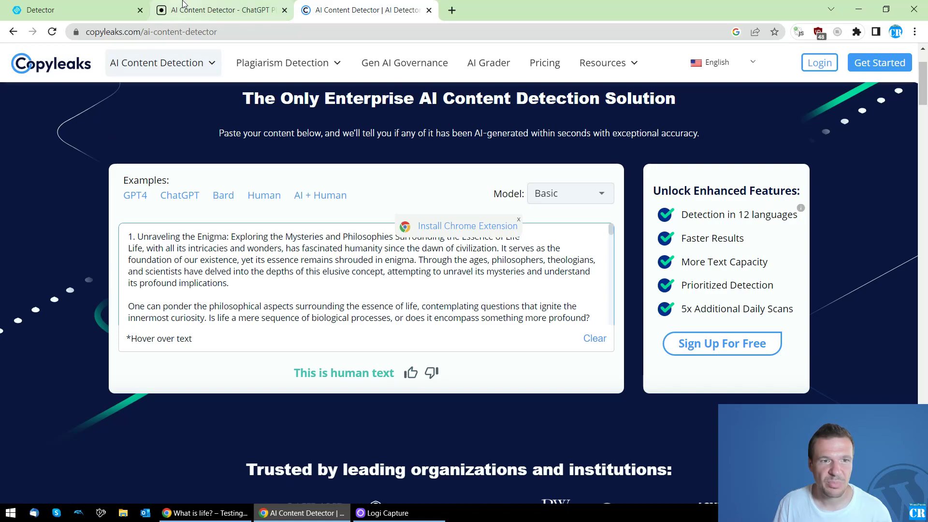
click(220, 9)
scroll(831, 323, up, 20)
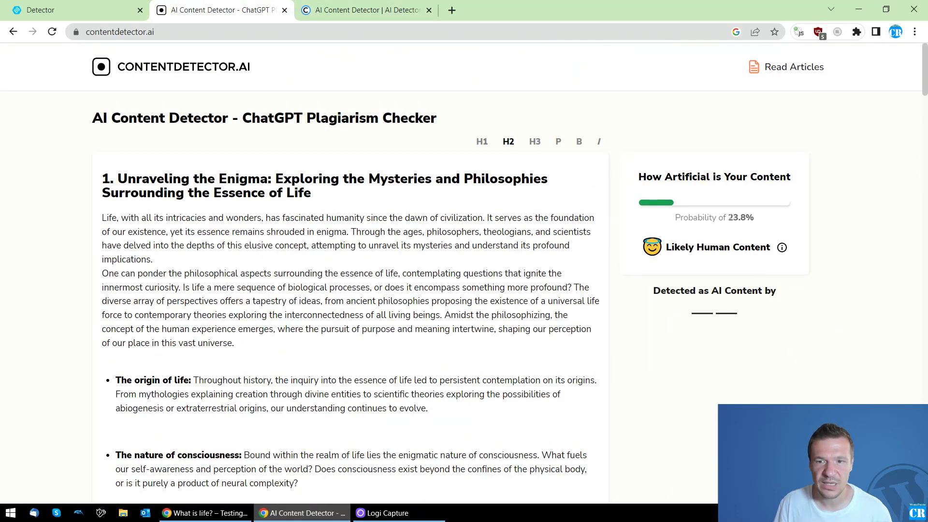
Highlight the 23.8% probability and the Likely Human Content verdict on ContentDetector.ai
drag(729, 217, 746, 217)
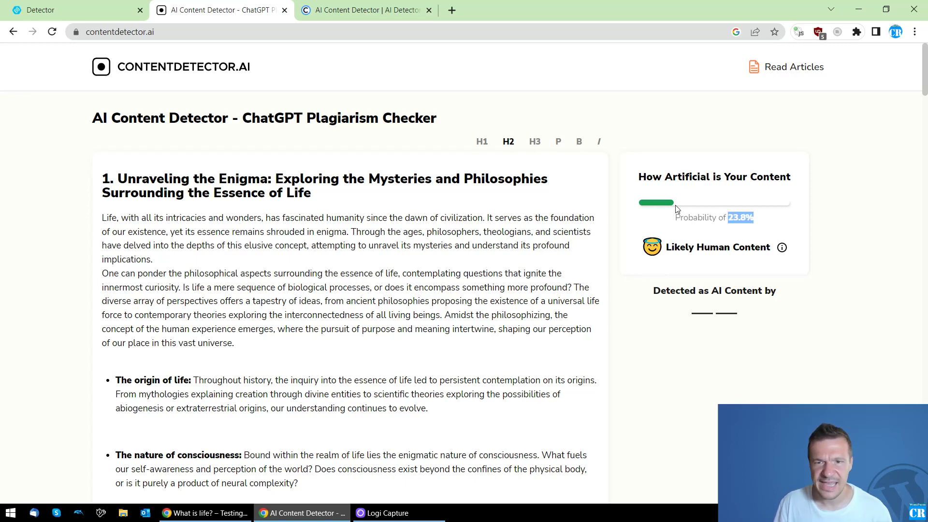
click(662, 176)
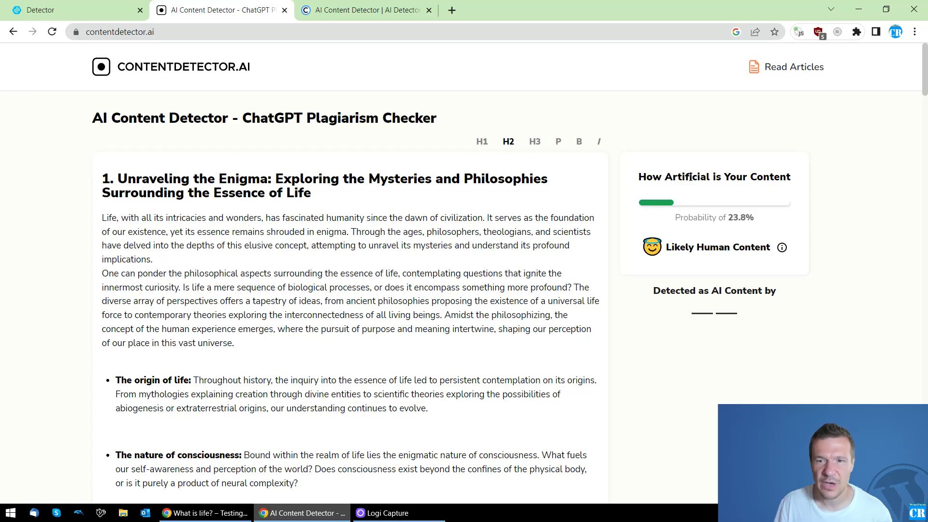
drag(691, 177, 780, 178)
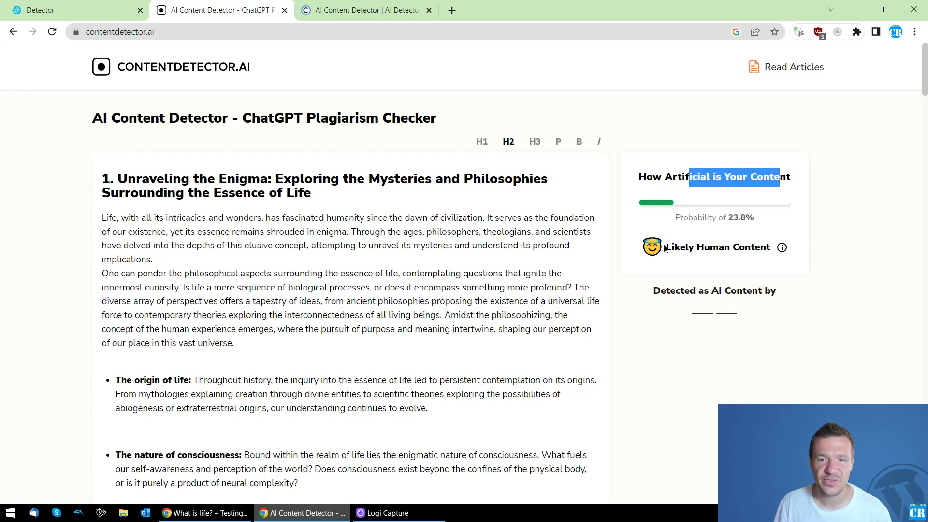
drag(666, 247, 774, 247)
click(613, 266)
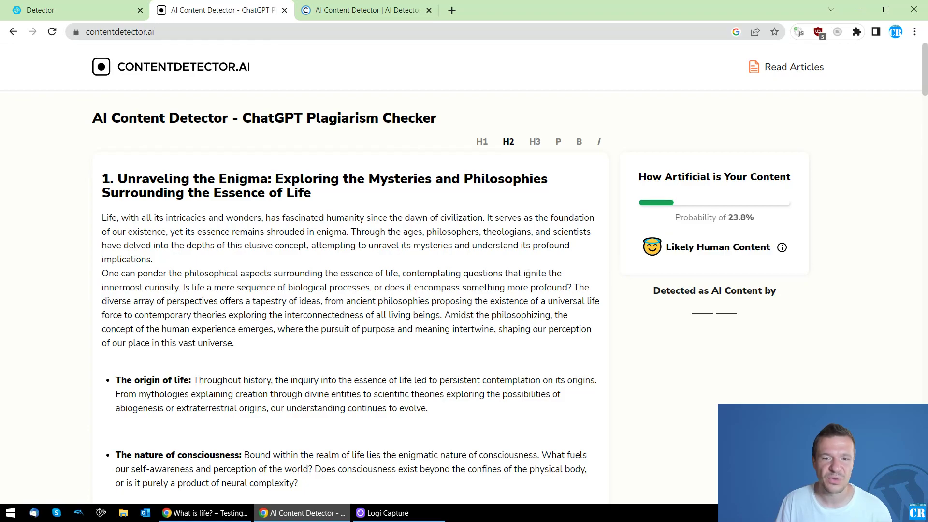
scroll(402, 281, down, 13)
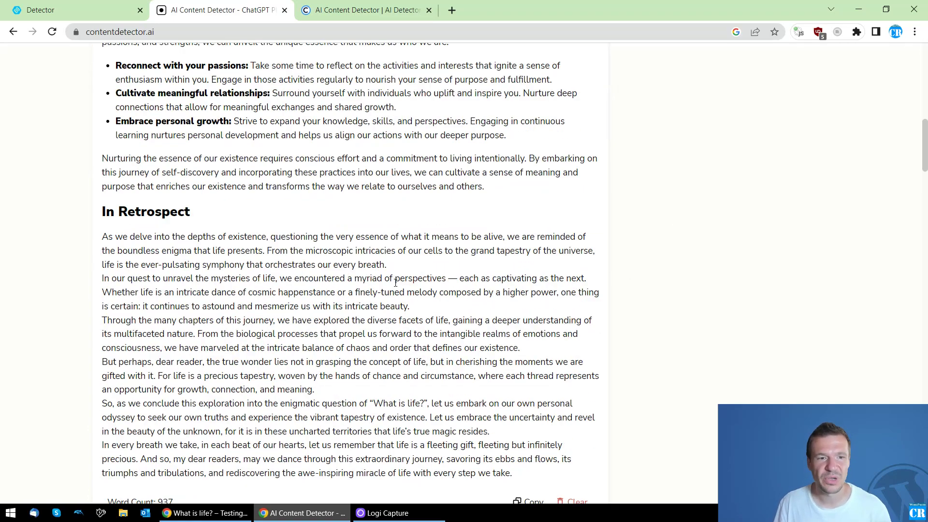
scroll(154, 253, up, 5)
scroll(135, 295, down, 15)
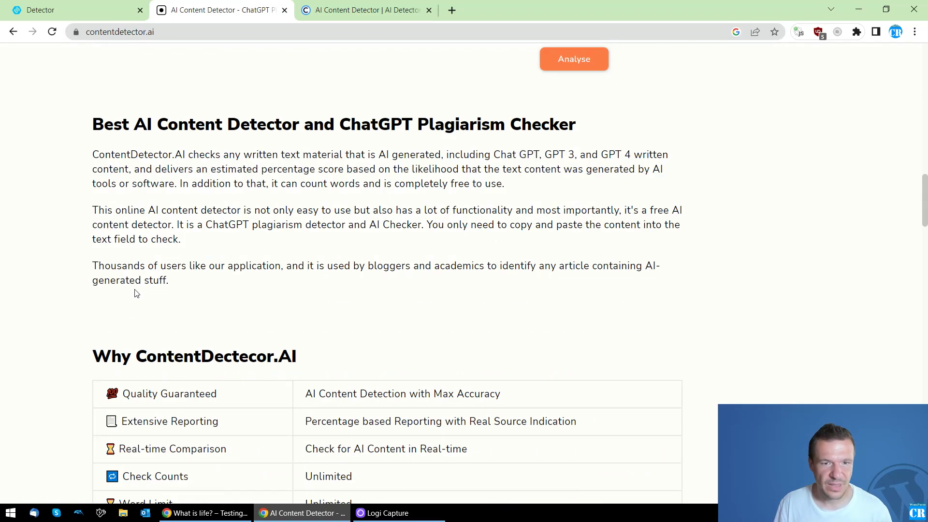
scroll(139, 296, up, 13)
Cycle through the detector tabs, then bring back the What is life? post window
click(22, 9)
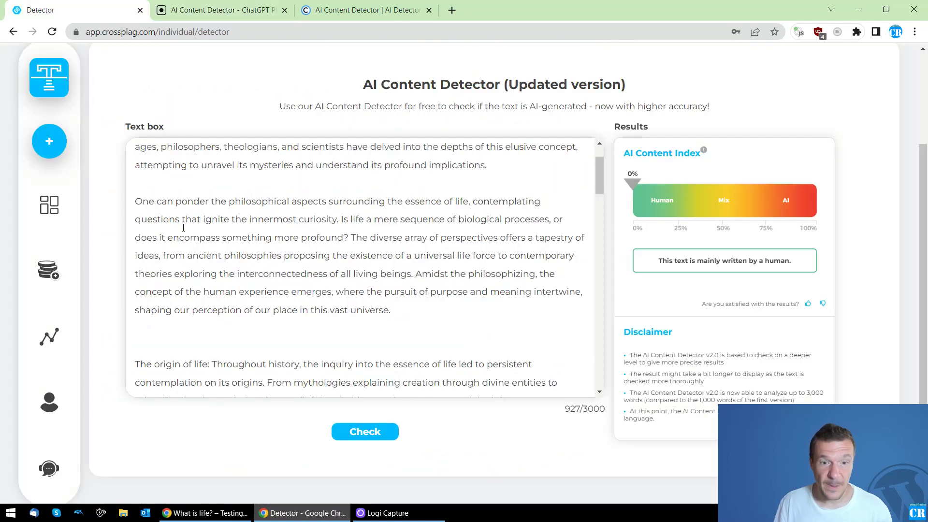
key(ctrl+Tab)
key(ctrl+Tab)
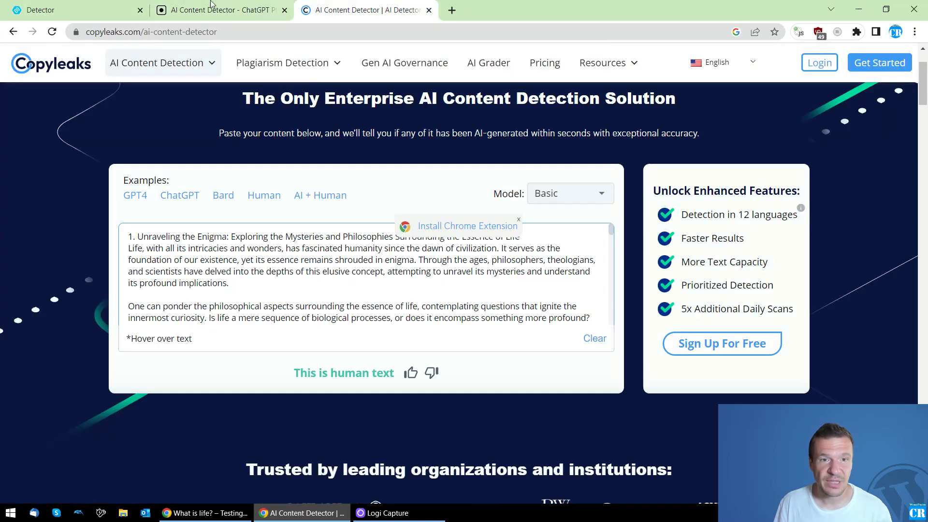
key(ctrl+Tab)
click(226, 512)
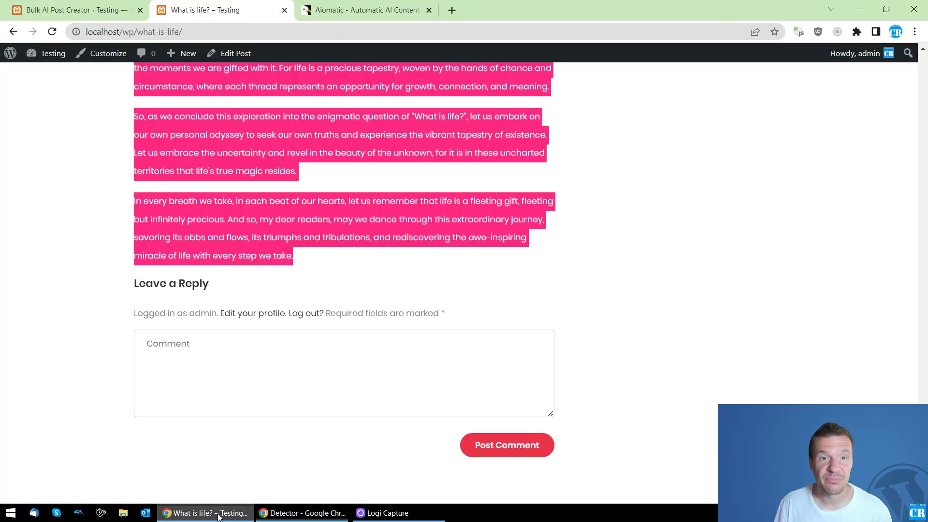
Show the CodeCanyon Aiomatic product page with its $59 regular licence
click(309, 14)
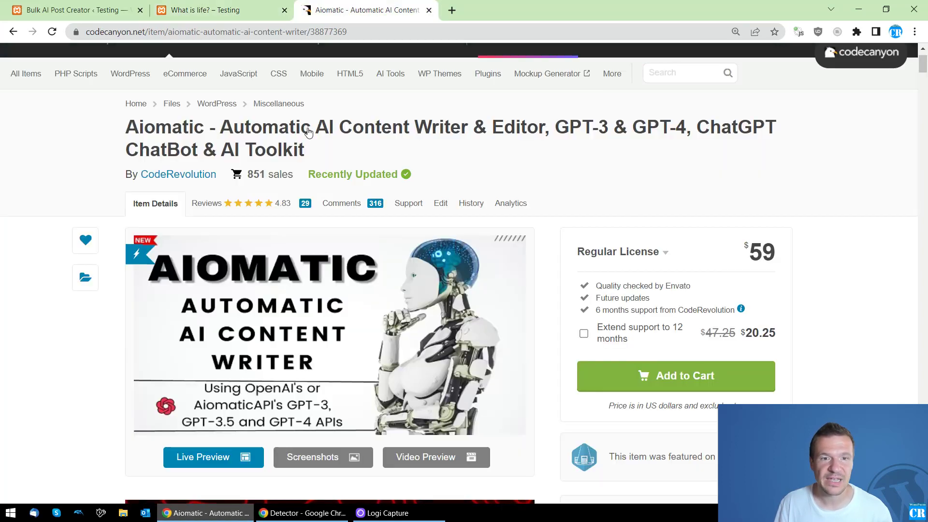